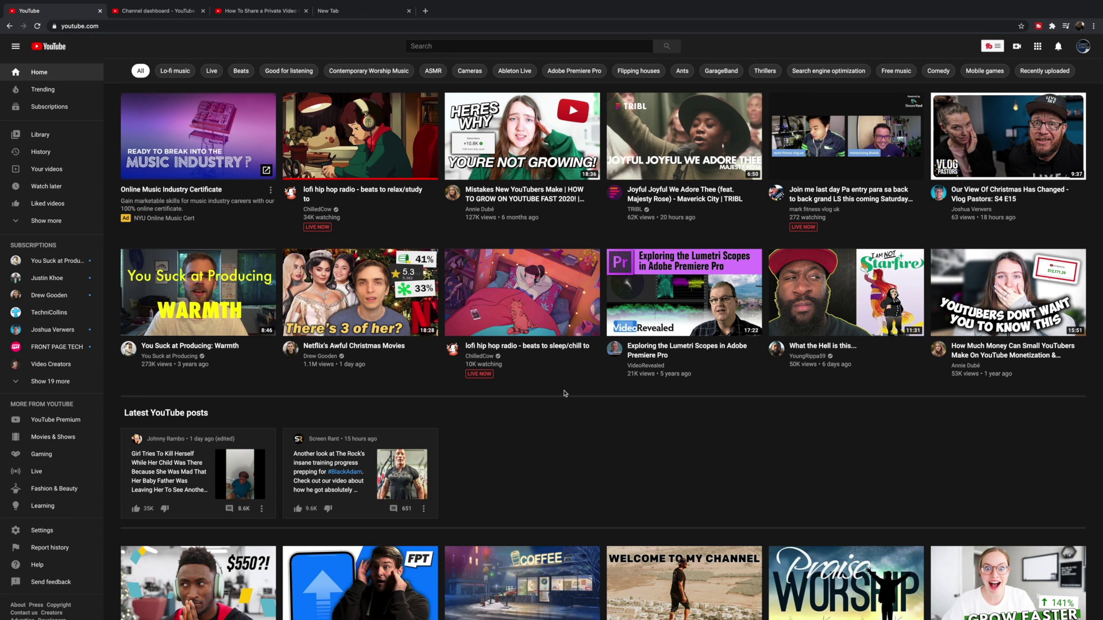
Step: Start a new video upload from the Create menu in YouTube
click(1016, 51)
click(1034, 69)
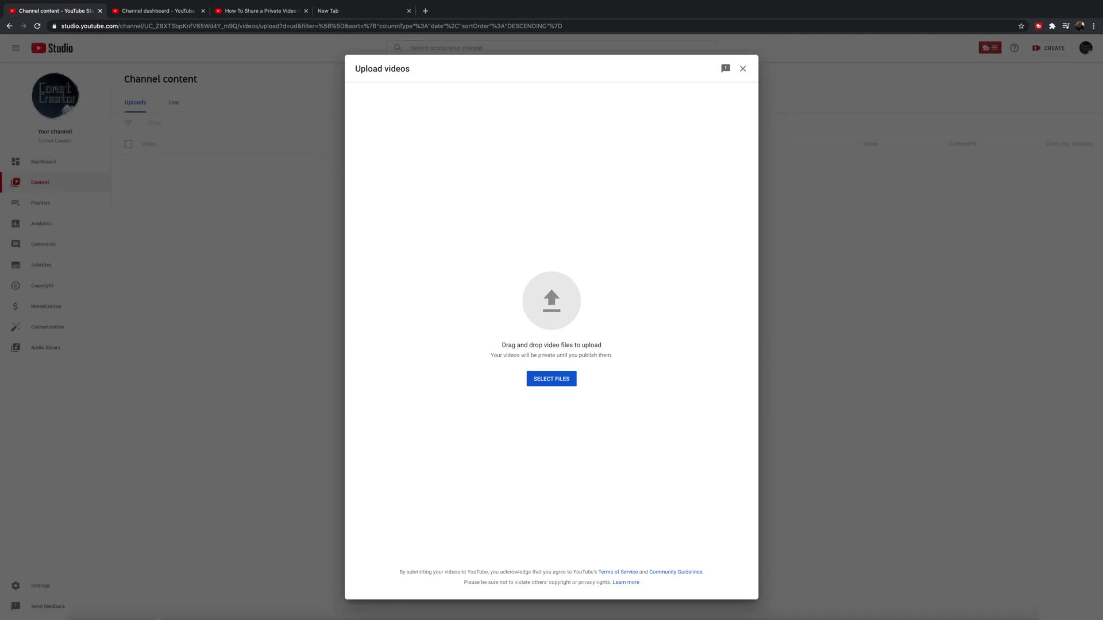
Step: Open the Desktop's Comet Creator folder in Finder and drag the overlays video into the upload
click(81, 601)
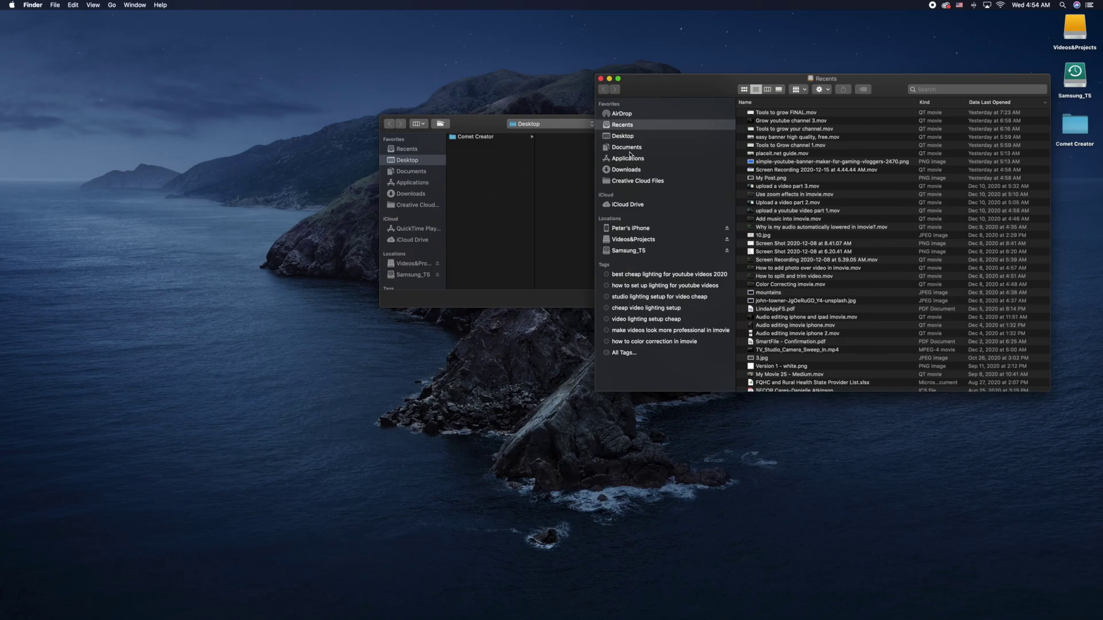
click(630, 140)
click(759, 115)
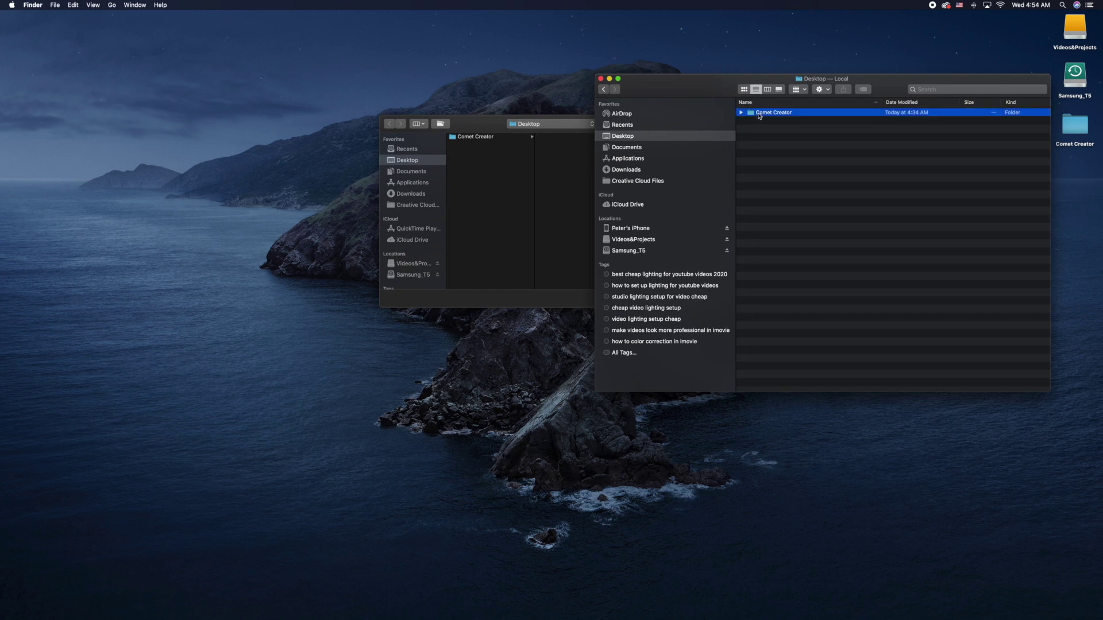
double_click(759, 115)
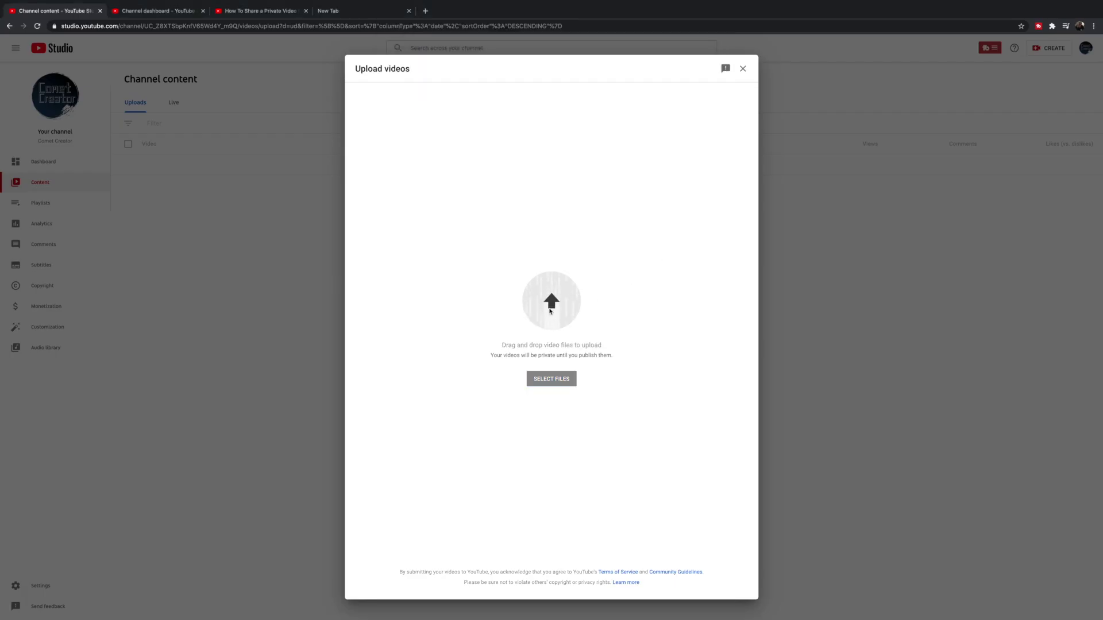
drag(550, 311, 549, 311)
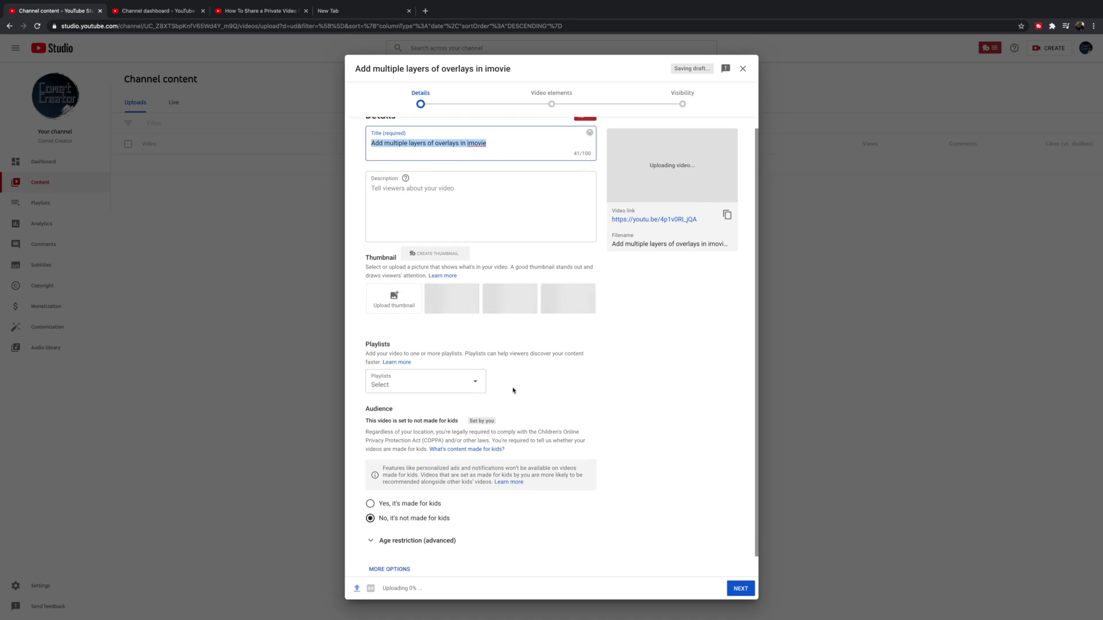
Step: Advance the overlays upload to Visibility, choose Private, and open the Share privately dialog
scroll(510, 381, down, 1)
scroll(488, 322, up, 1)
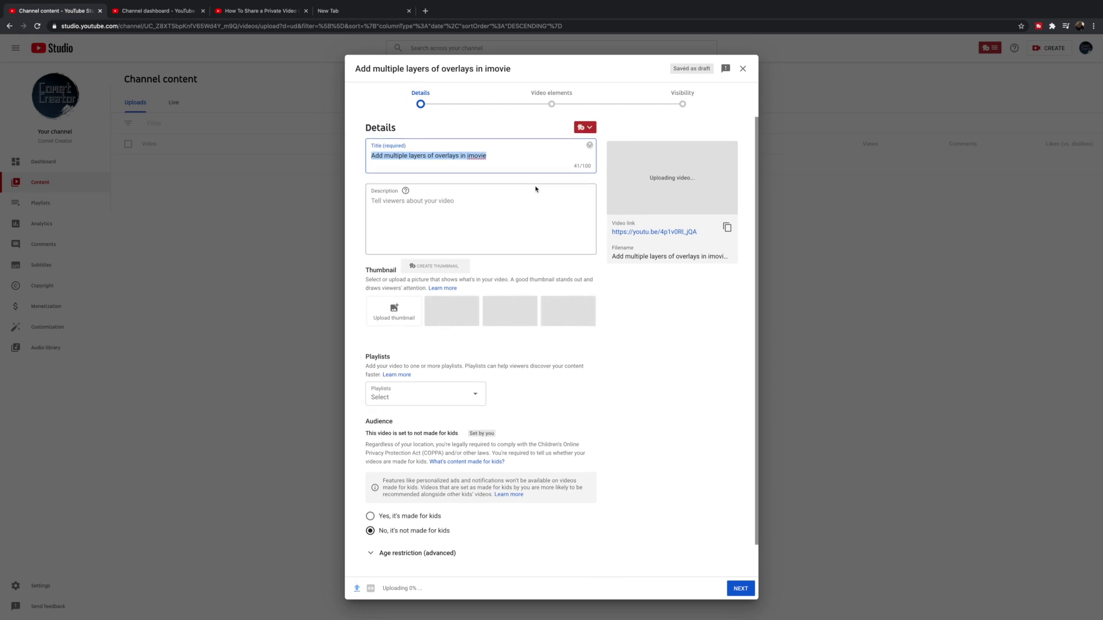
click(682, 104)
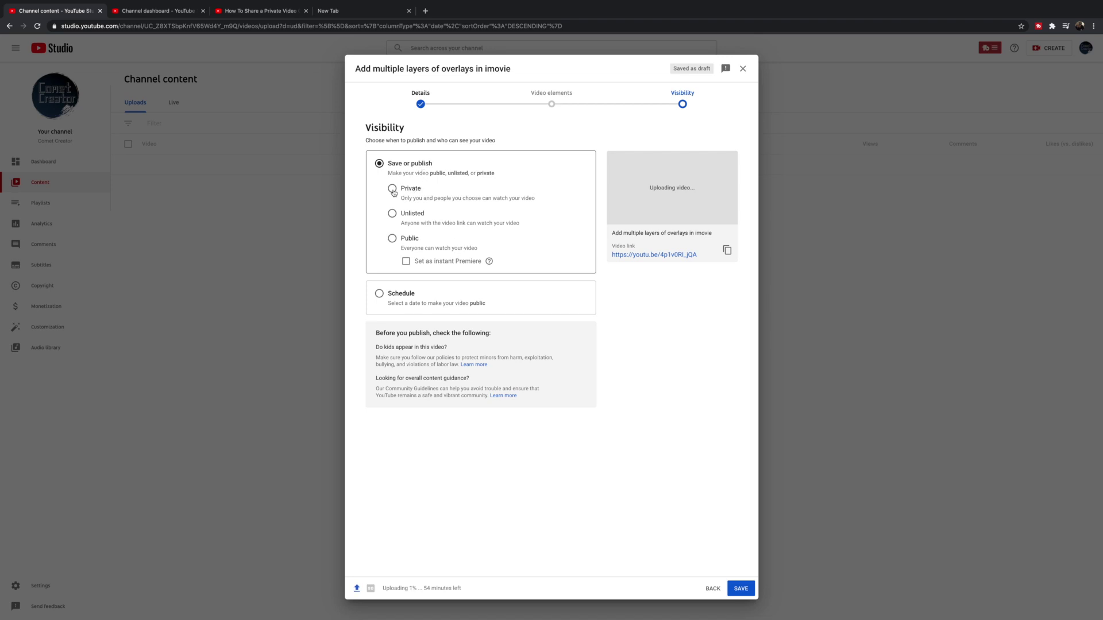
click(393, 190)
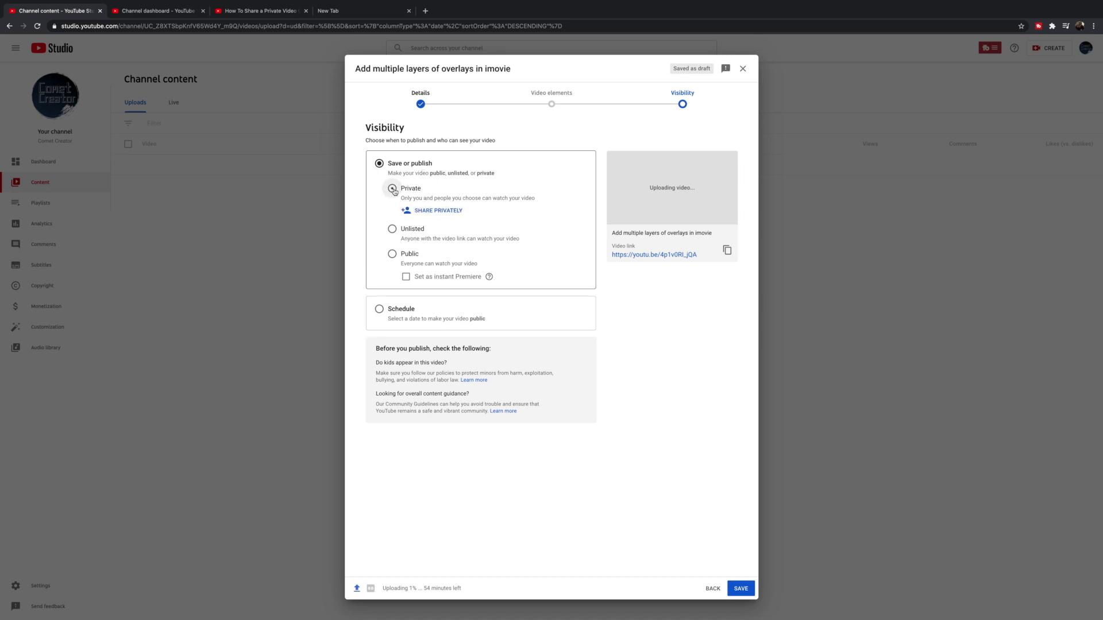
click(427, 215)
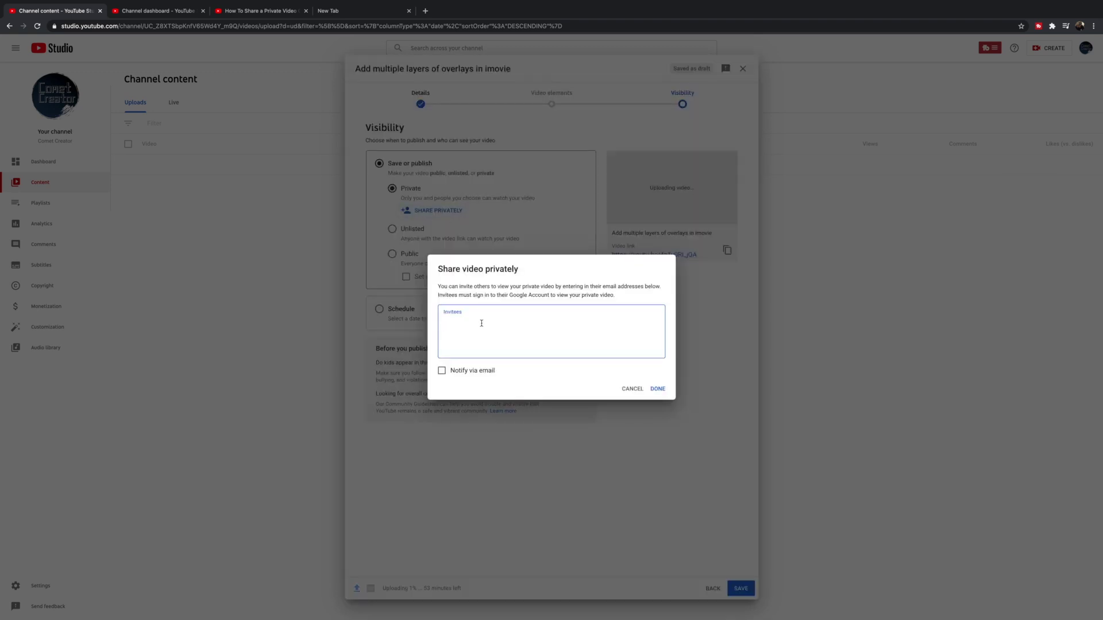
Step: Add two invitees' e-mail addresses, enable Notify via email, and confirm the private share
key(Return)
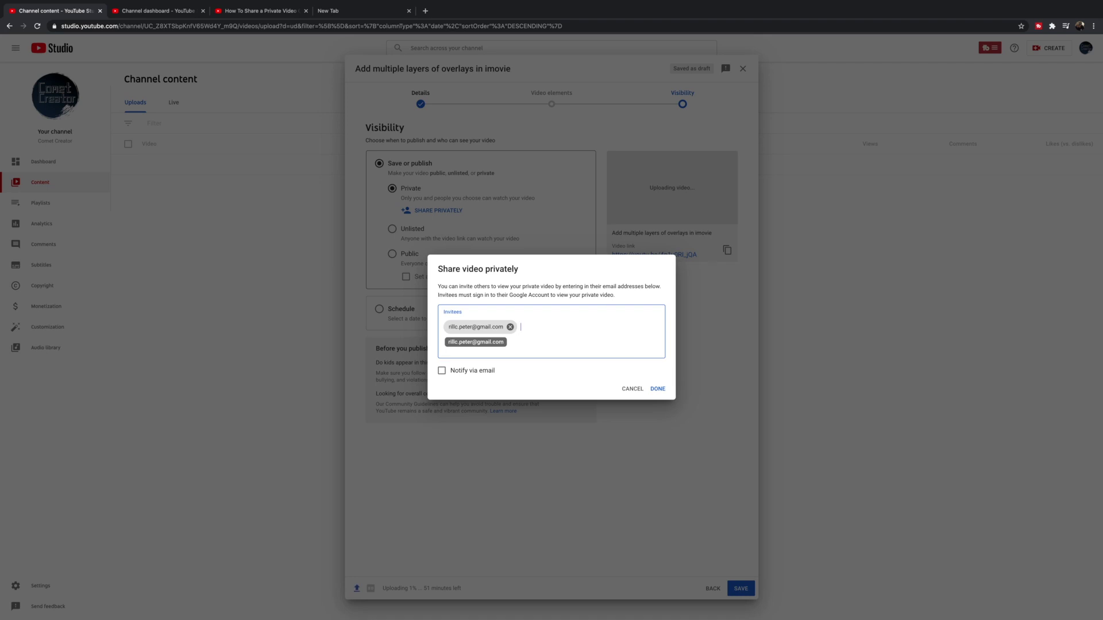
key(Return)
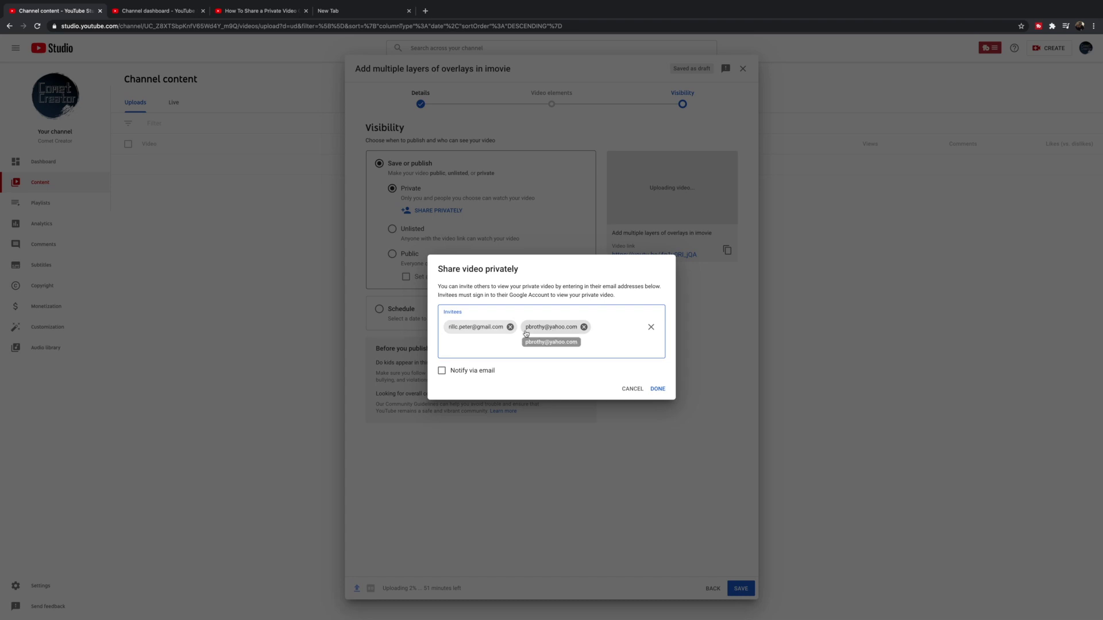
click(442, 370)
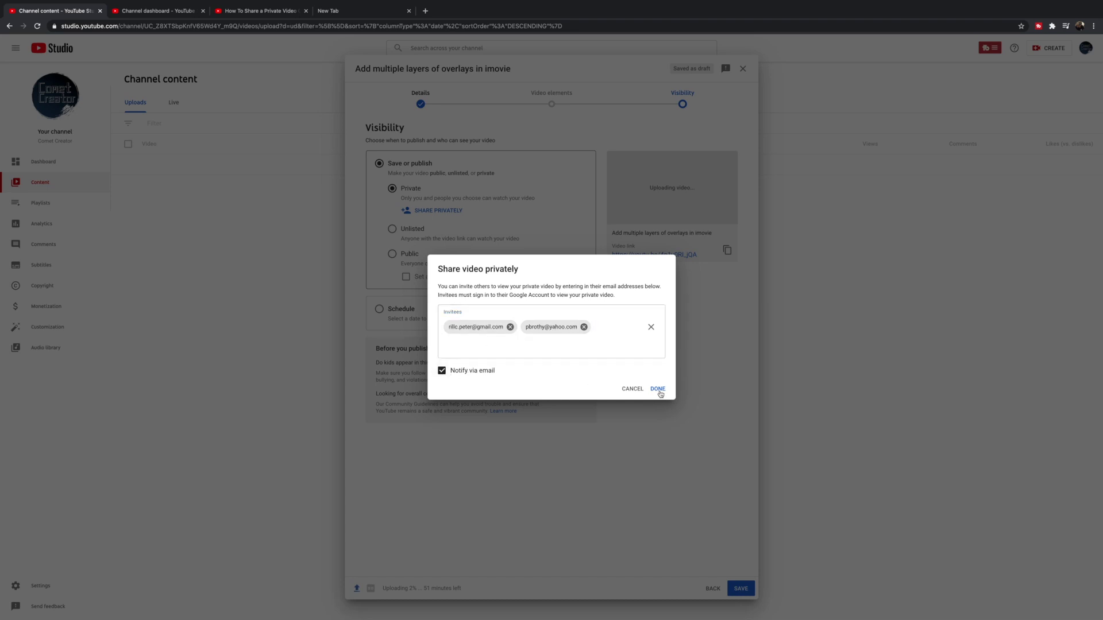
click(657, 390)
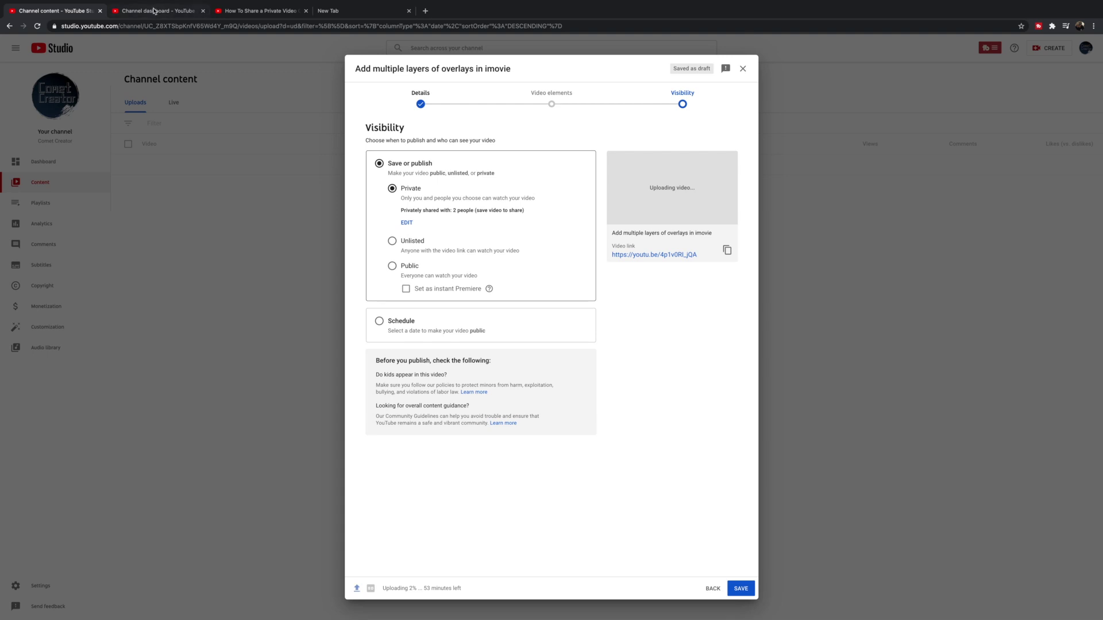
Step: In the dashboard tab, close Keyword Explorer and open the Placeit banner video's details from Content
click(153, 10)
click(733, 49)
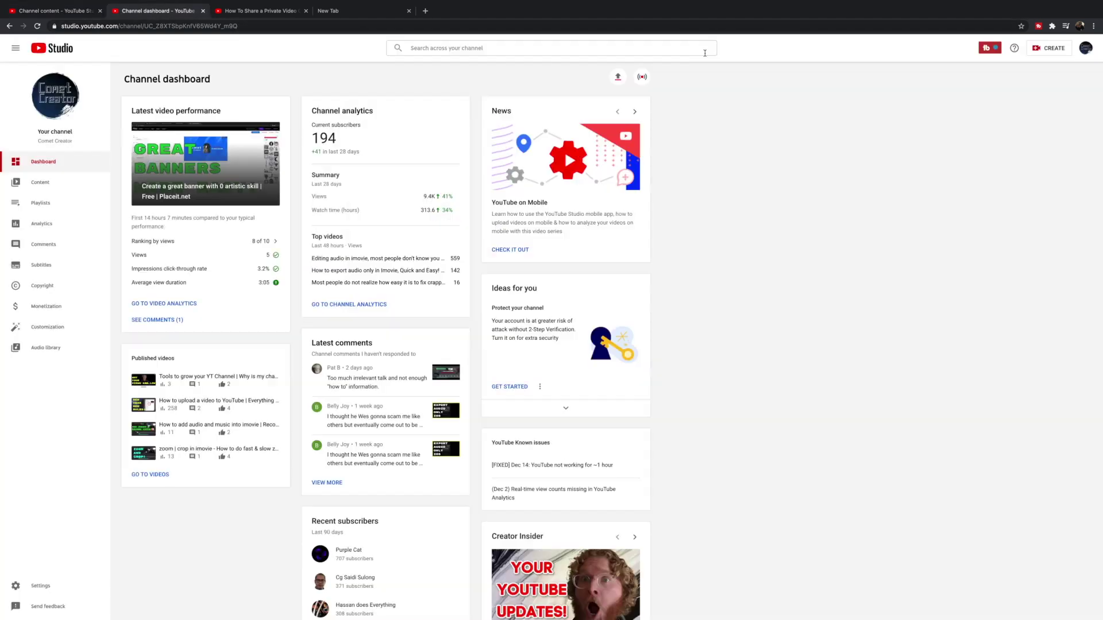
click(43, 182)
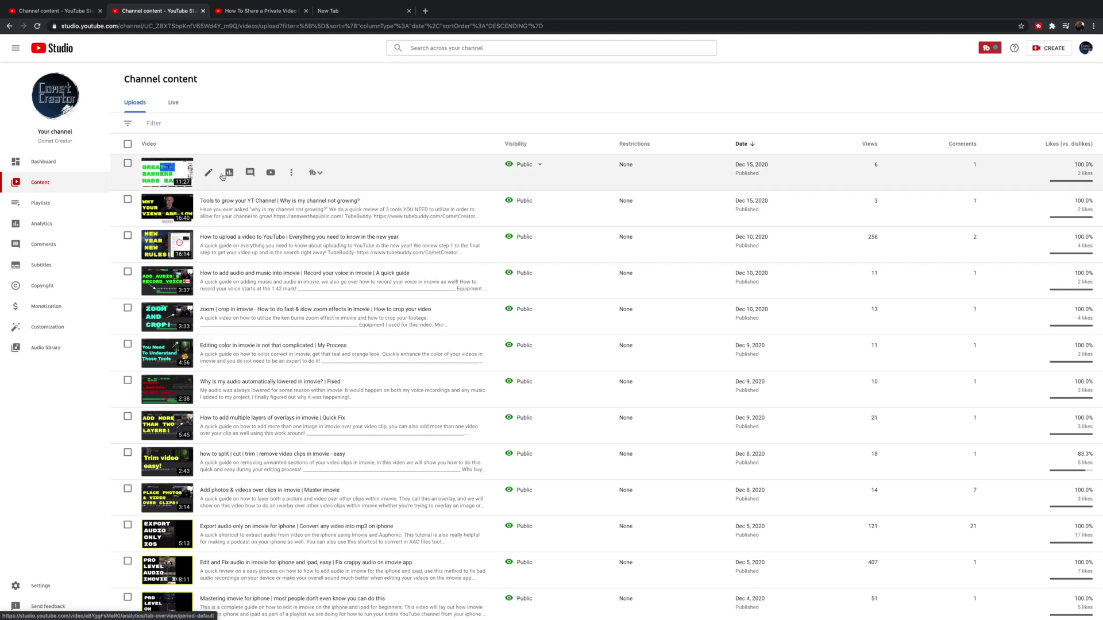
click(209, 174)
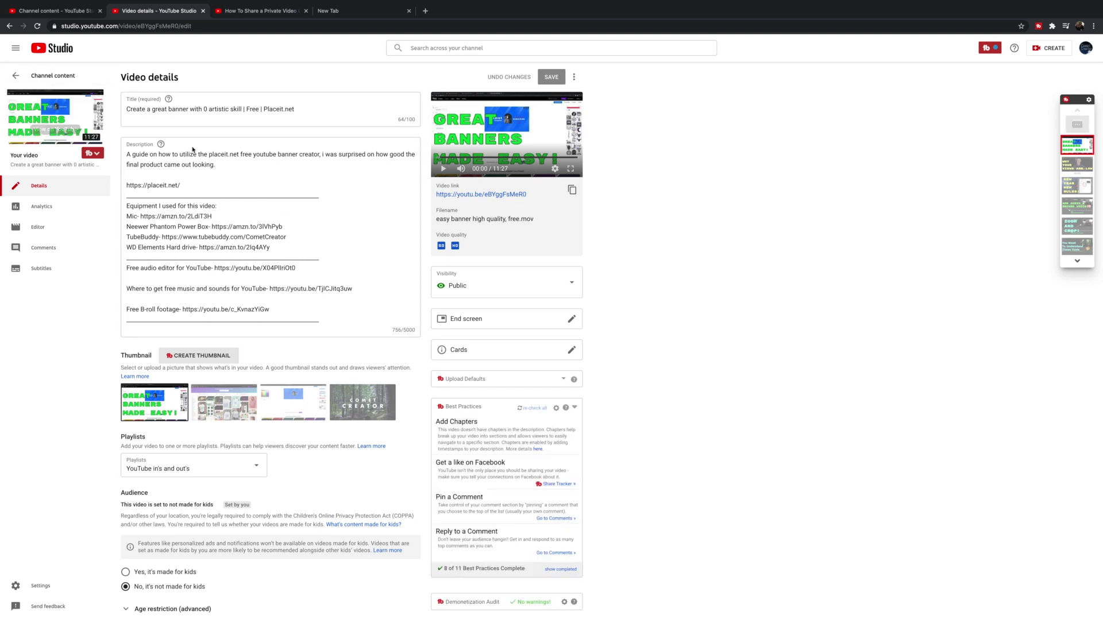
Step: Toggle the banner video's visibility to Private and back to Public, then return to Channel content
click(550, 293)
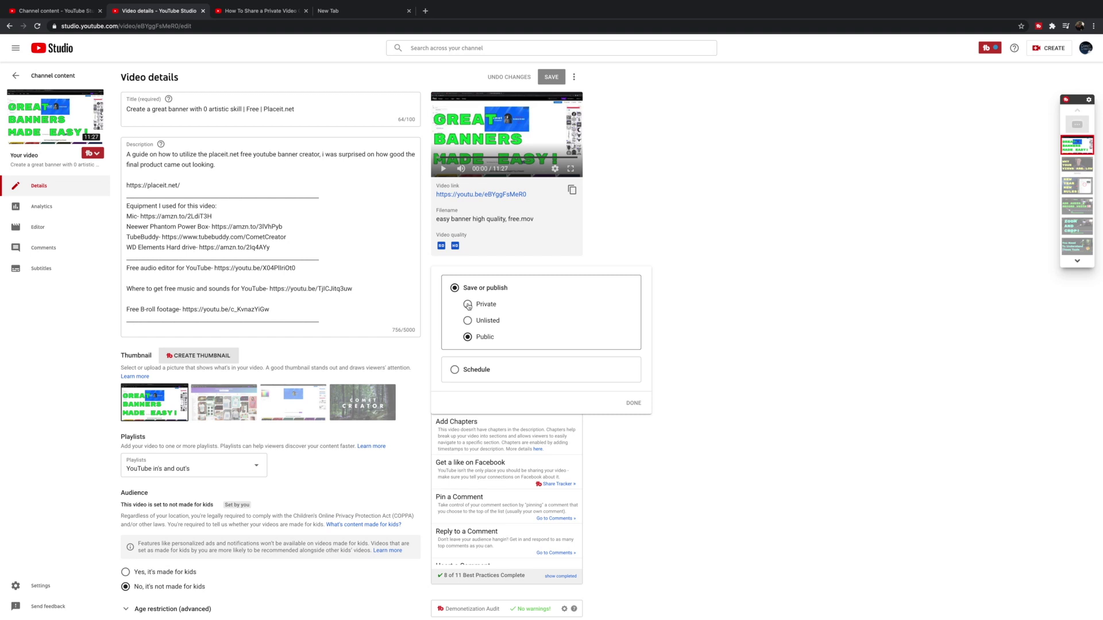
click(468, 304)
click(469, 354)
click(757, 281)
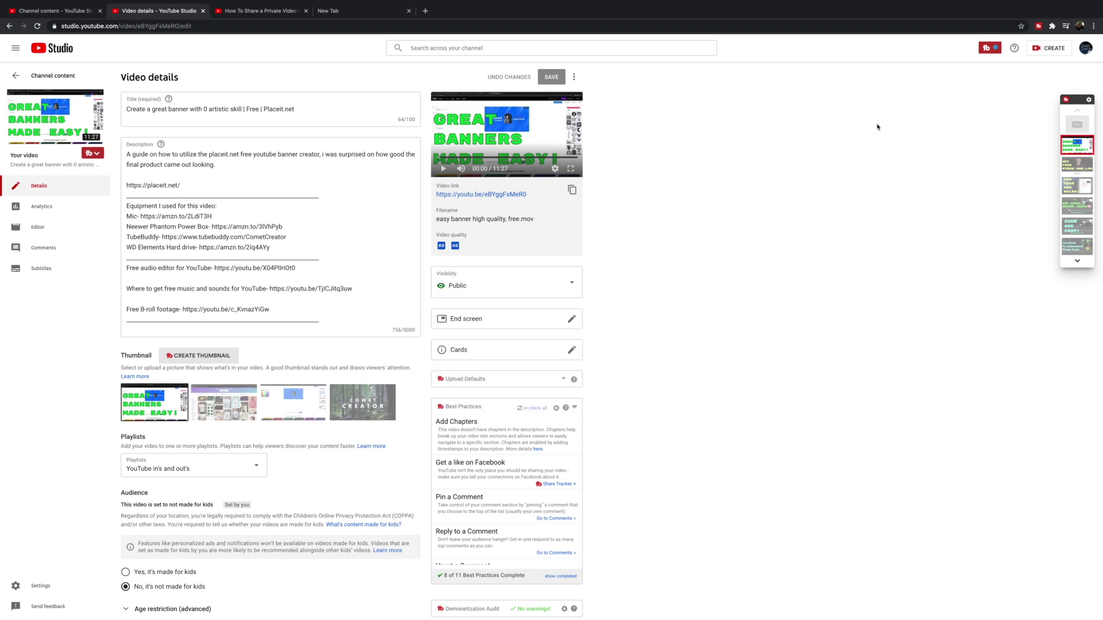
click(28, 76)
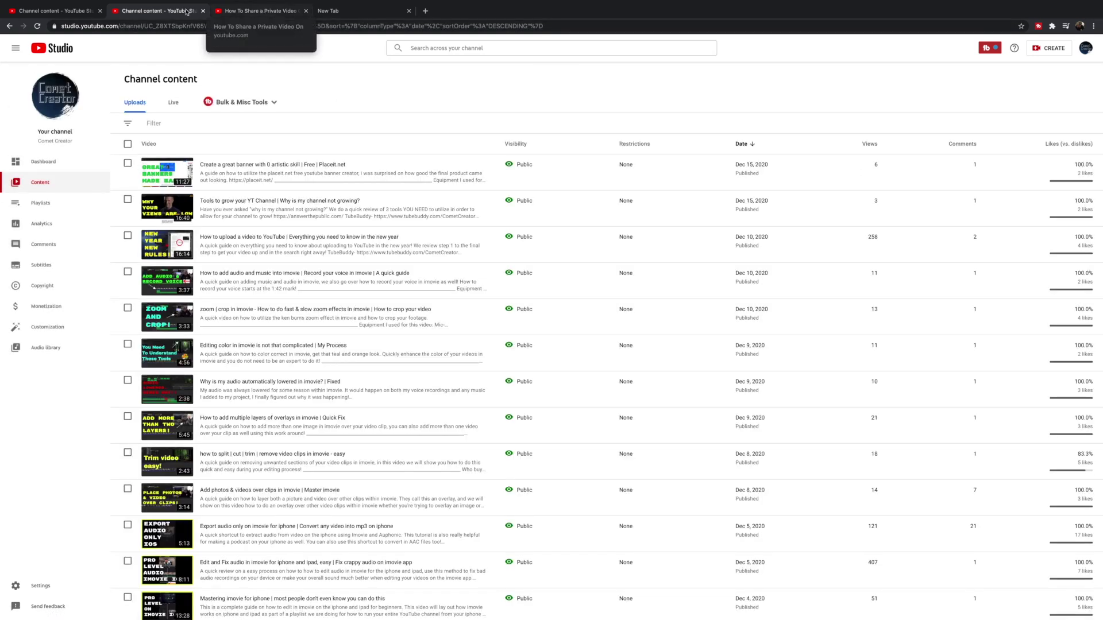
Step: Back in the upload tab, switch the overlays video's visibility from Private to Unlisted
click(55, 10)
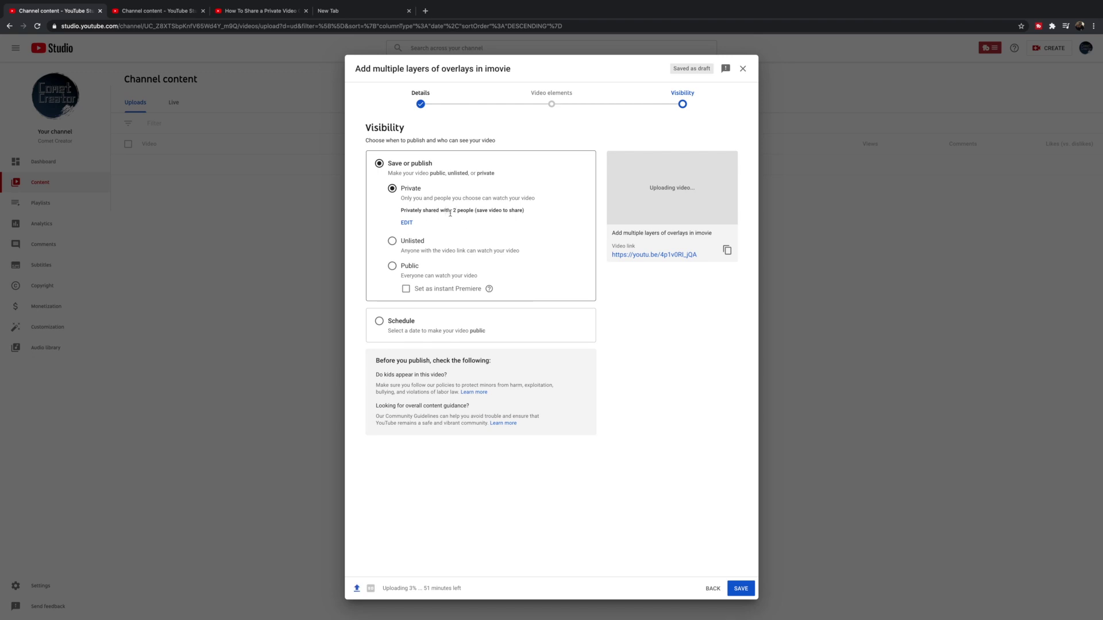
click(393, 242)
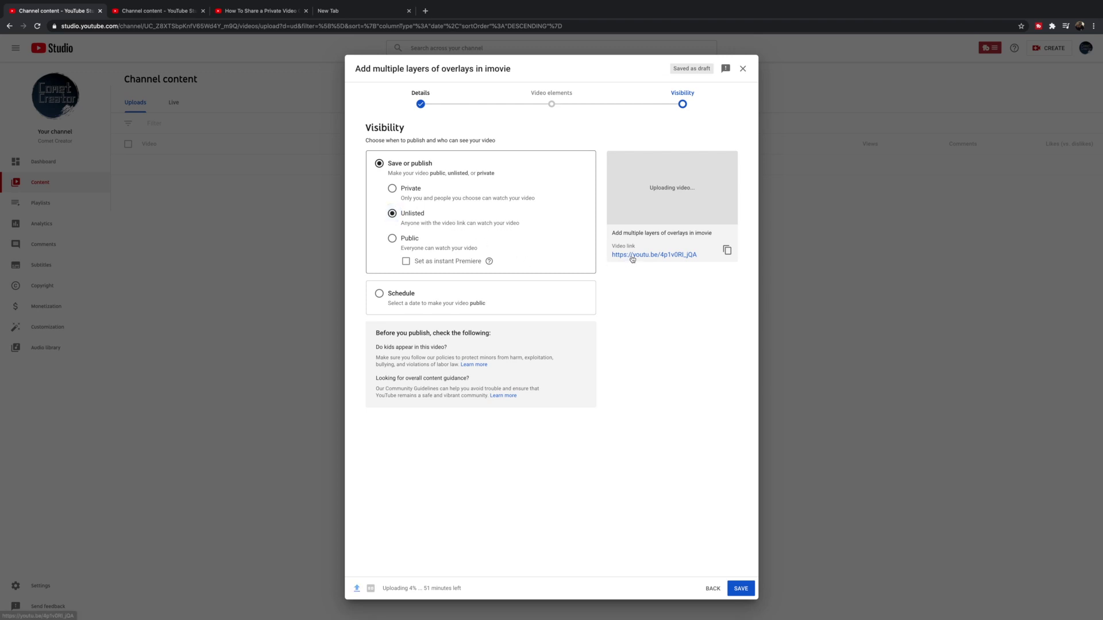
Step: Copy the overlays video's link, then toggle its visibility to Private and back to Unlisted
click(727, 251)
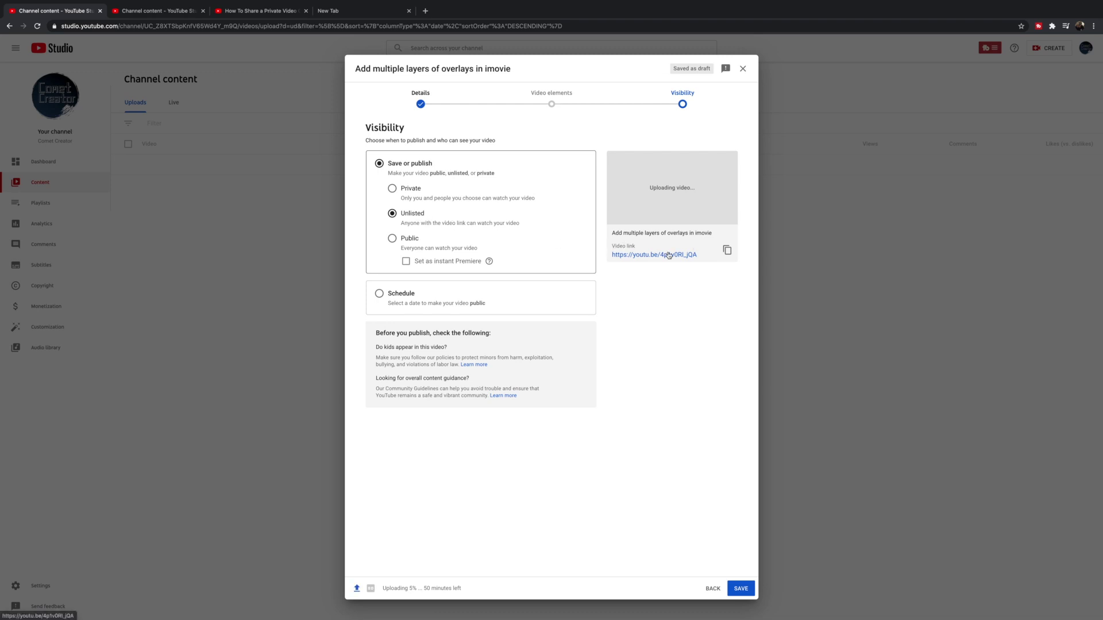
click(405, 197)
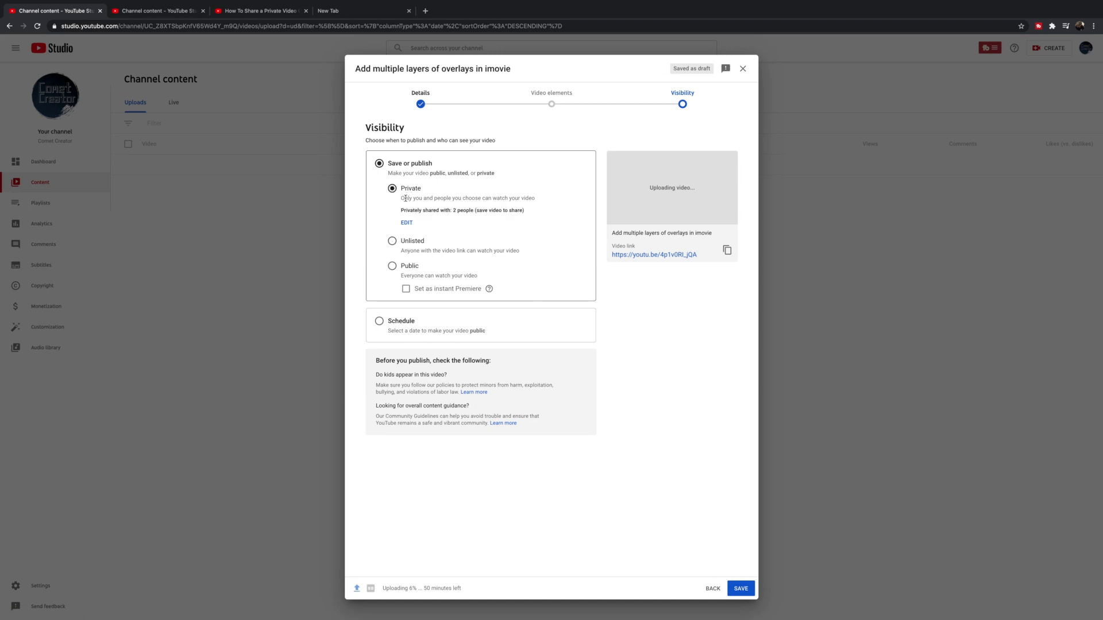
click(395, 243)
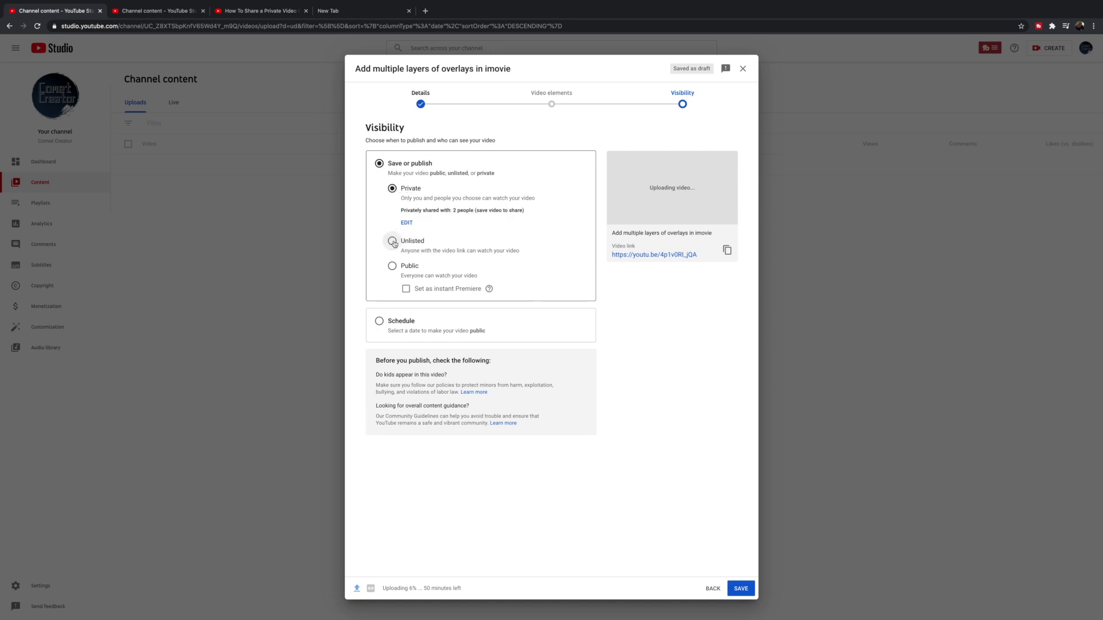